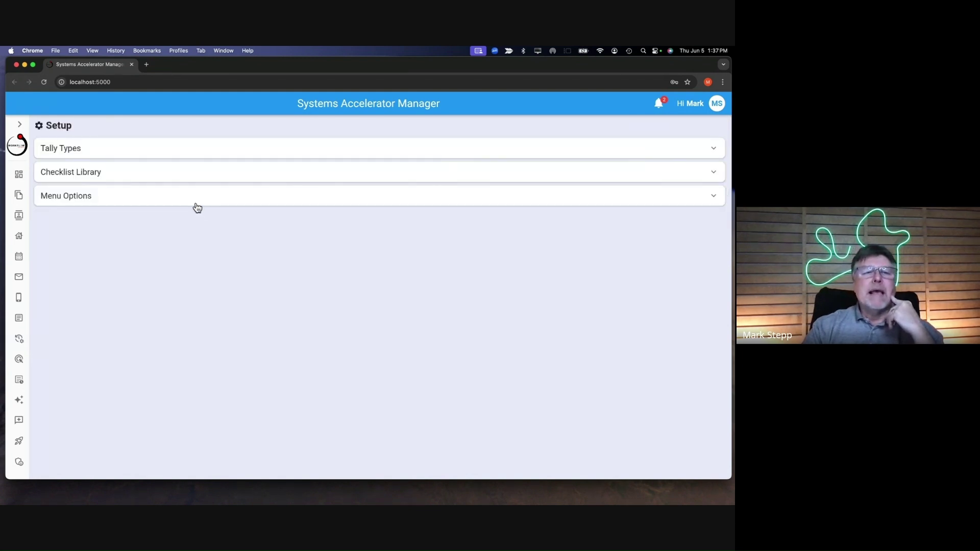
Step: Open the contact menu options in Setup and review the options in the Milestone master list
{"action": "left_click", "coordinate": [193, 201]}
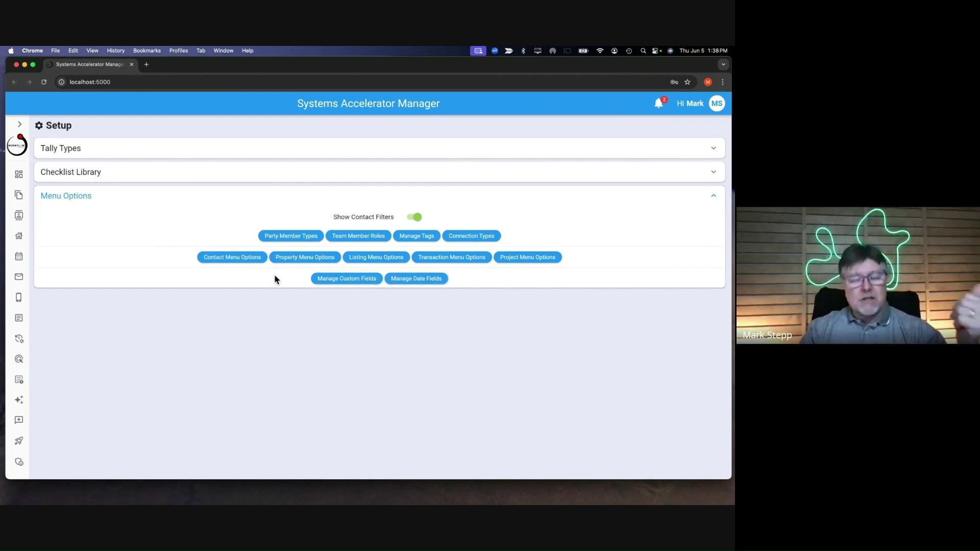
{"action": "left_click", "coordinate": [237, 259]}
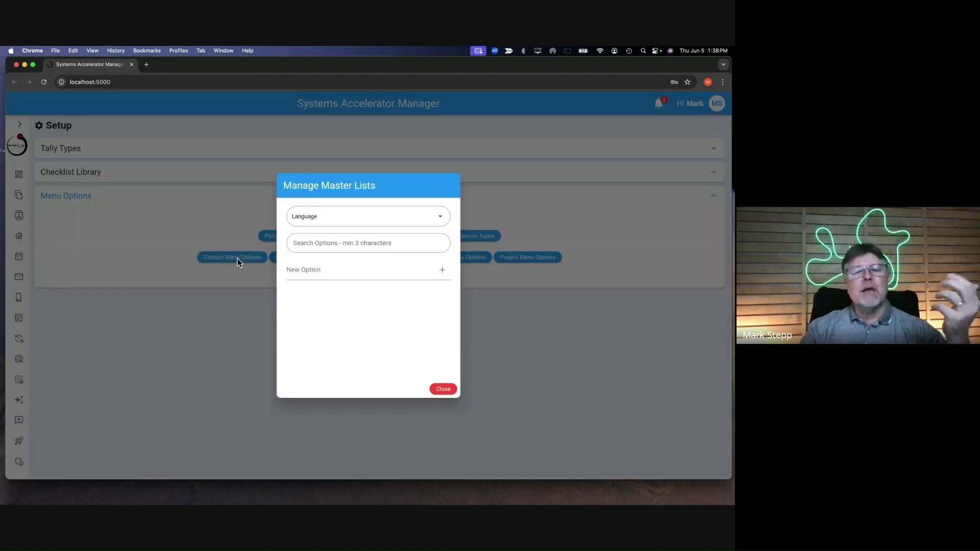
{"action": "left_click", "coordinate": [322, 220]}
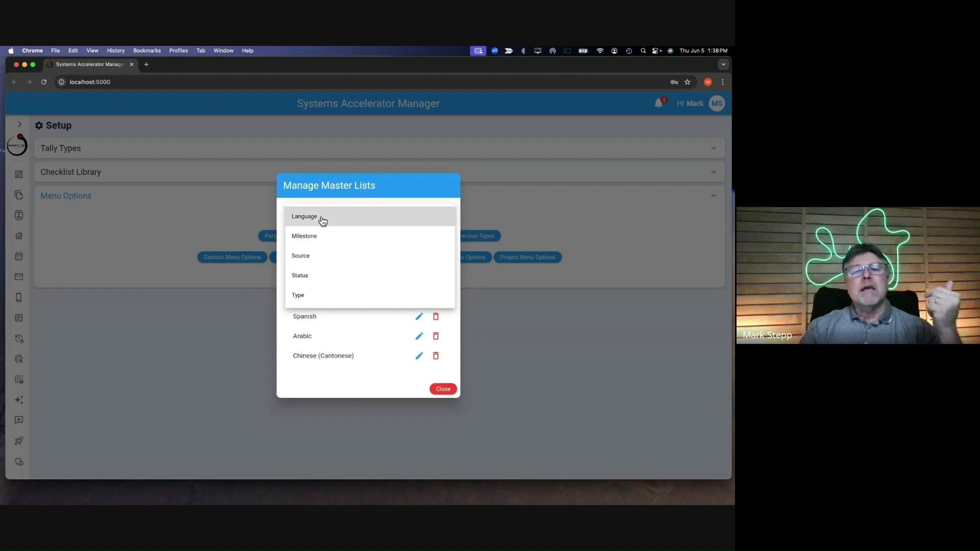
{"action": "left_click", "coordinate": [320, 236]}
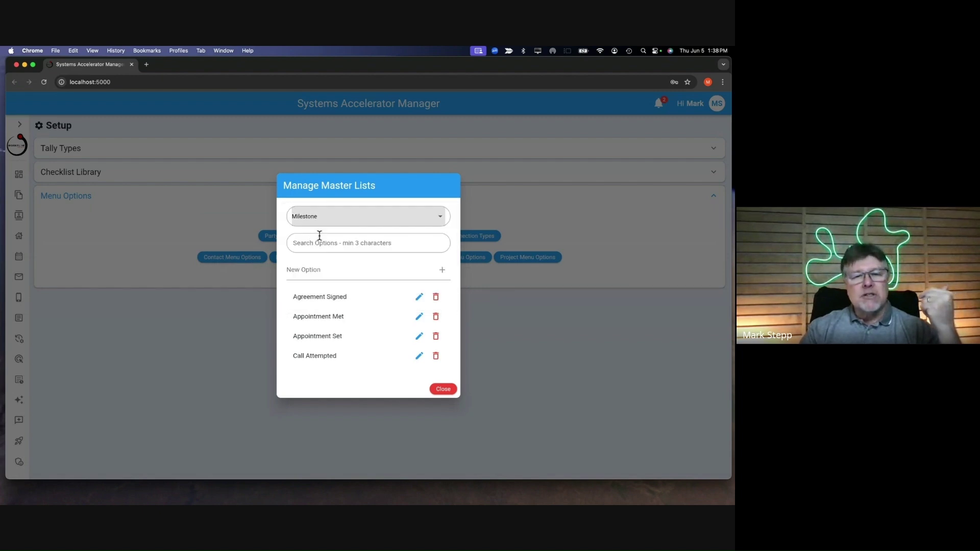
{"action": "scroll", "coordinate": [345, 303], "scroll_direction": "down", "scroll_amount": 5}
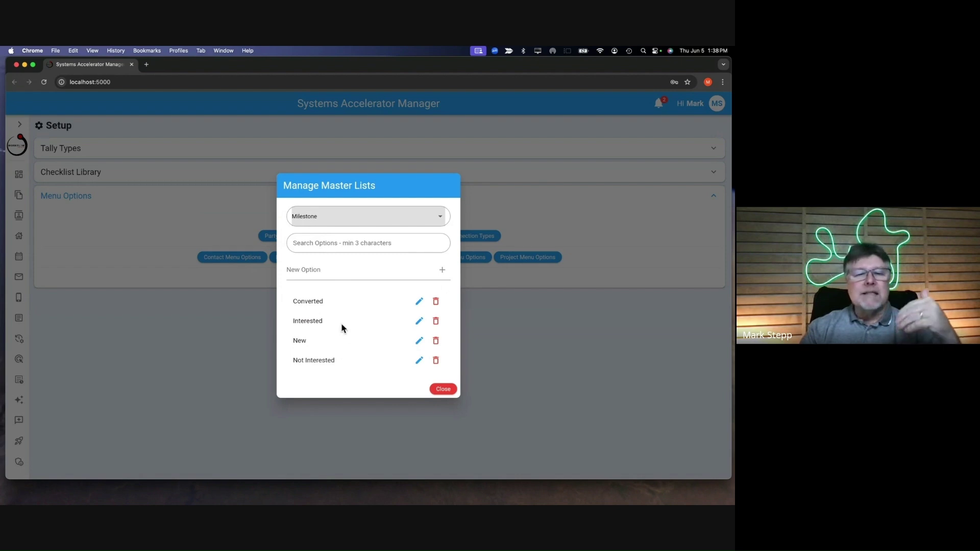
{"action": "scroll", "coordinate": [340, 317], "scroll_direction": "up", "scroll_amount": 5}
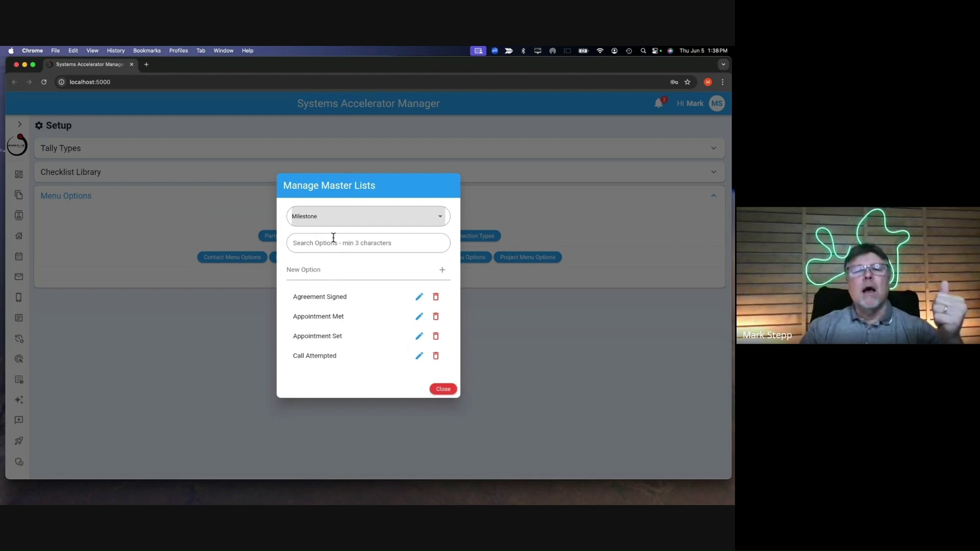
Step: Switch the contact master list to Source and look through its options
{"action": "left_click", "coordinate": [317, 223]}
{"action": "left_click", "coordinate": [319, 236]}
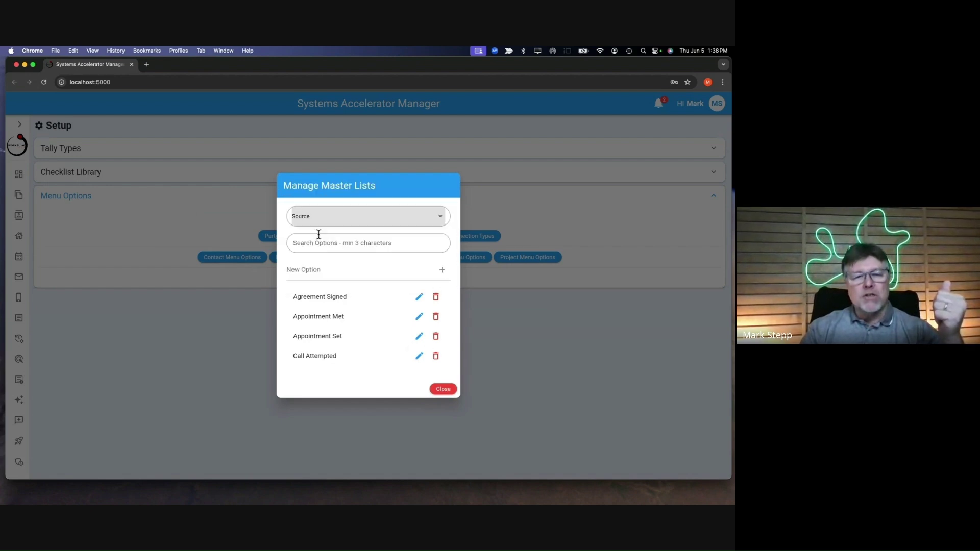
{"action": "scroll", "coordinate": [322, 317], "scroll_direction": "down", "scroll_amount": 10}
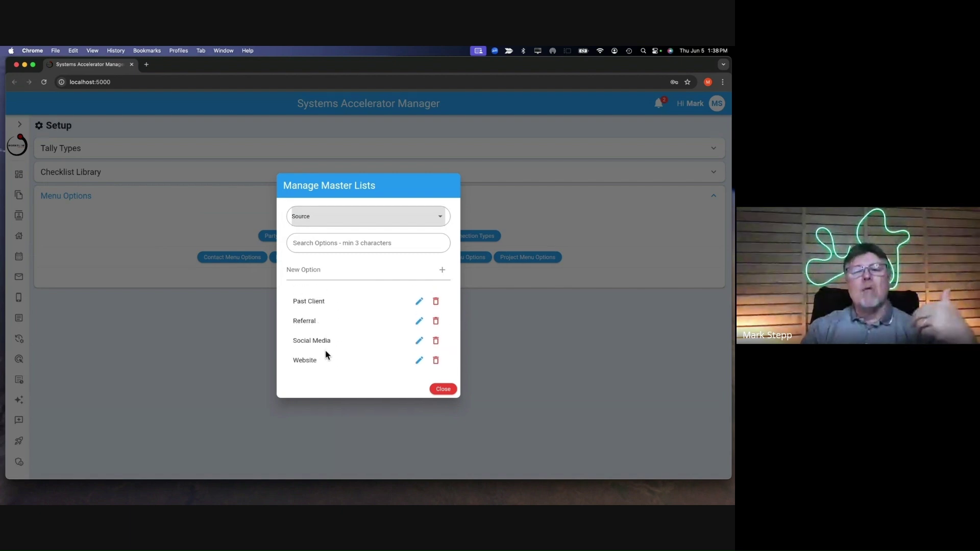
{"action": "scroll", "coordinate": [327, 339], "scroll_direction": "up", "scroll_amount": 8}
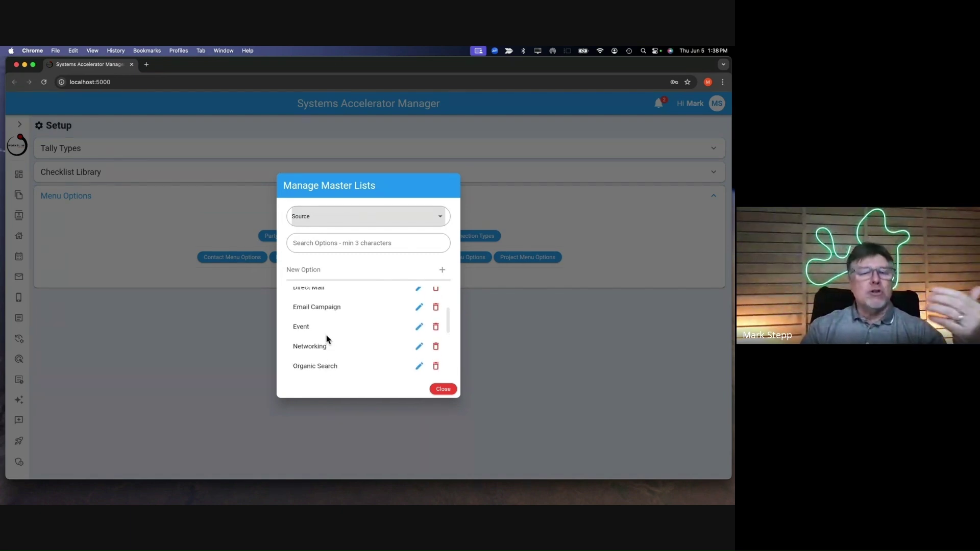
{"action": "scroll", "coordinate": [327, 336], "scroll_direction": "up", "scroll_amount": 2}
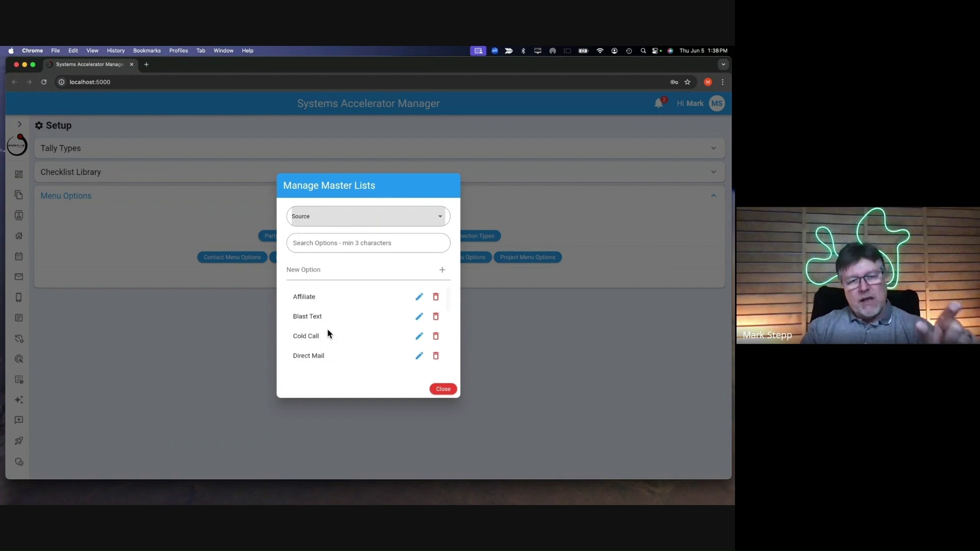
Step: Switch the contact master list to Status and look through its options
{"action": "left_click", "coordinate": [315, 221]}
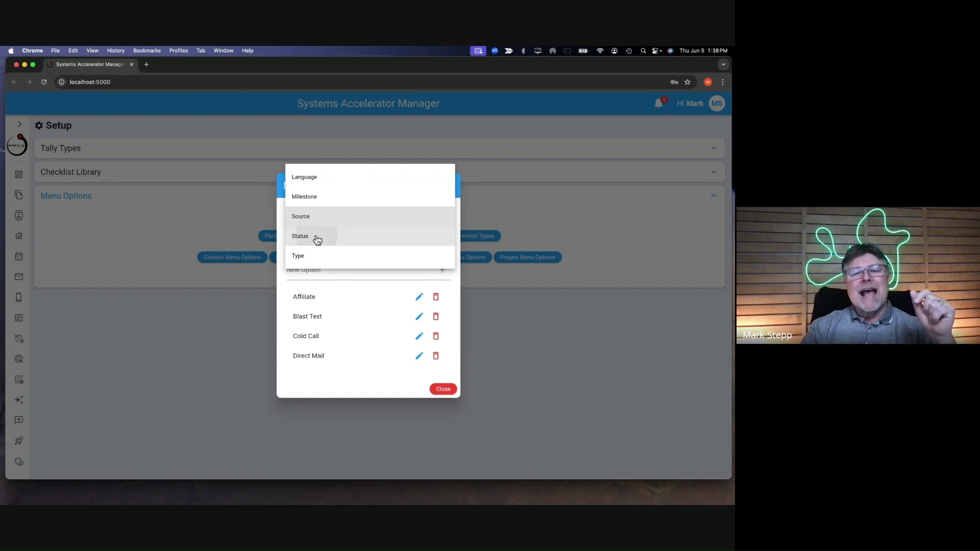
{"action": "left_click", "coordinate": [317, 238]}
{"action": "scroll", "coordinate": [331, 309], "scroll_direction": "down", "scroll_amount": 2}
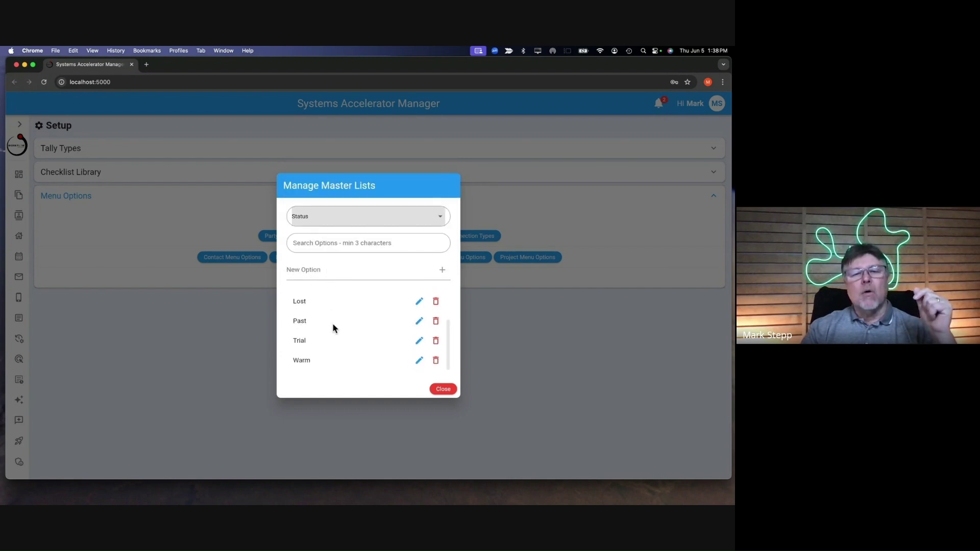
Step: Review the options in the contact Type master list, then close the master lists dialog
{"action": "left_click", "coordinate": [331, 222]}
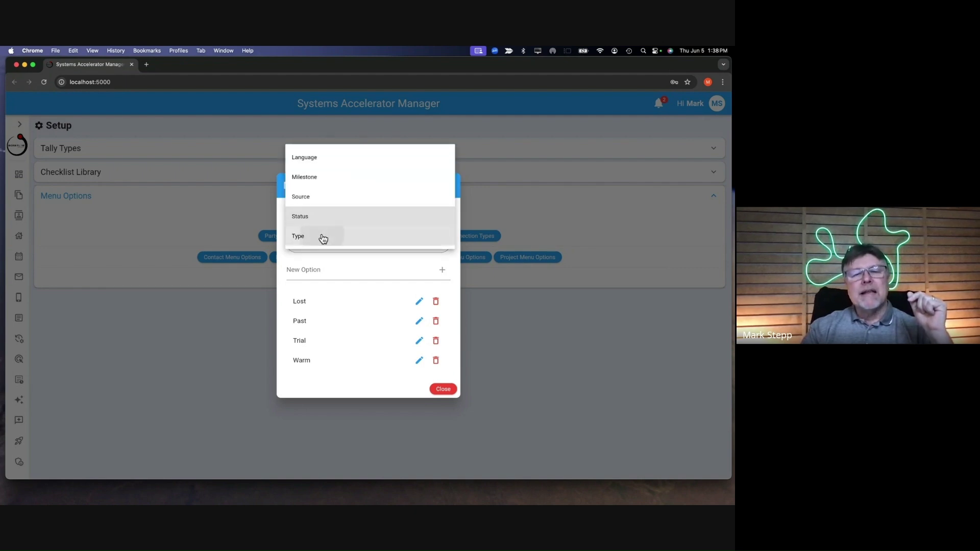
{"action": "left_click", "coordinate": [323, 237]}
{"action": "scroll", "coordinate": [349, 324], "scroll_direction": "down", "scroll_amount": 1}
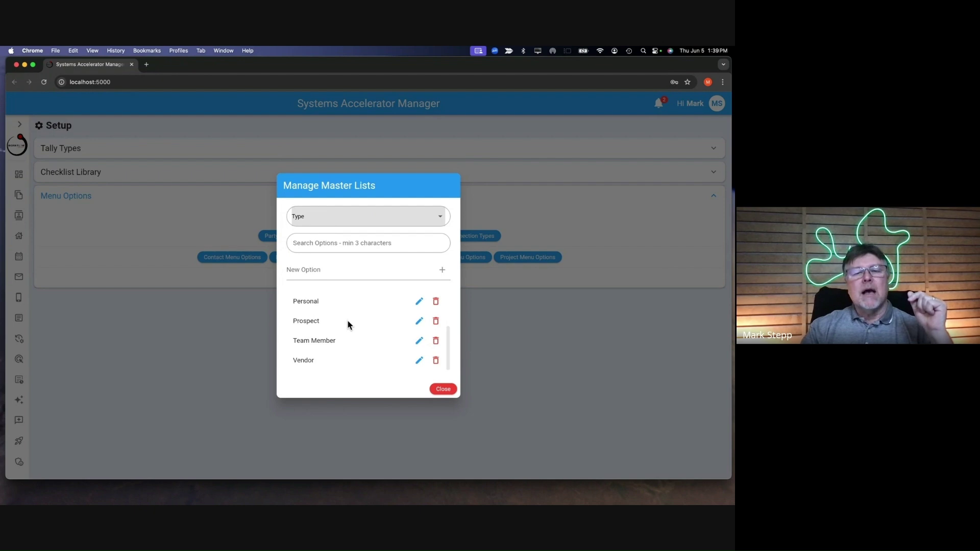
{"action": "scroll", "coordinate": [349, 325], "scroll_direction": "up", "scroll_amount": 3}
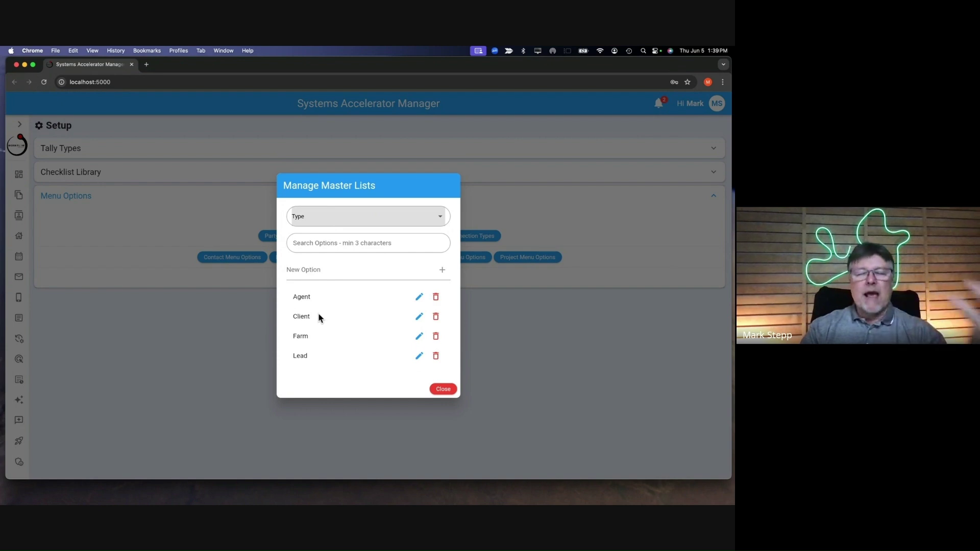
{"action": "scroll", "coordinate": [326, 342], "scroll_direction": "down", "scroll_amount": 3}
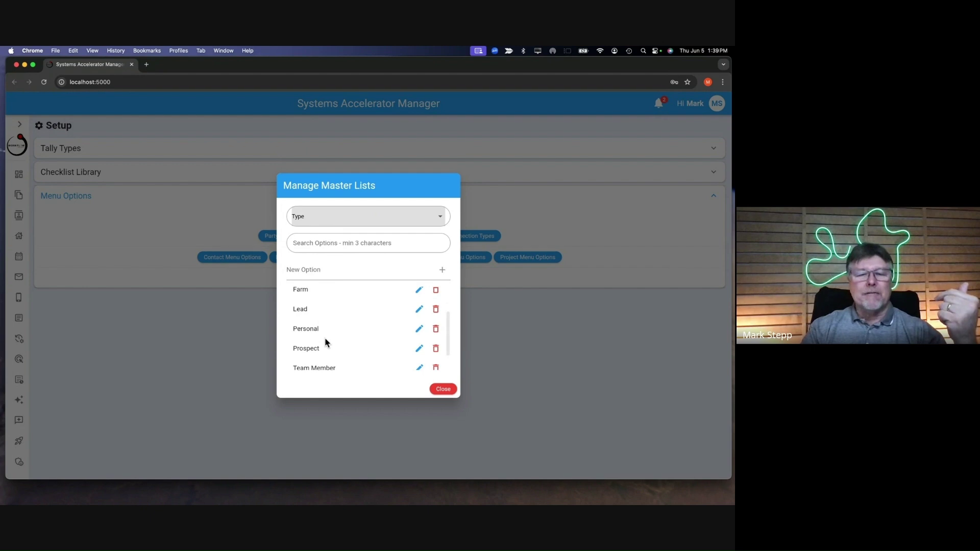
{"action": "scroll", "coordinate": [326, 339], "scroll_direction": "up", "scroll_amount": 3}
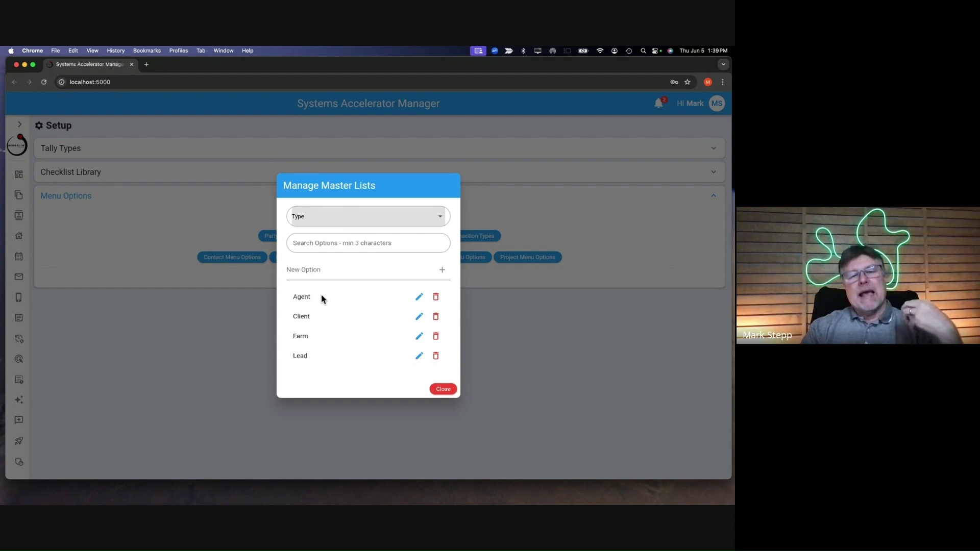
{"action": "left_click", "coordinate": [443, 389]}
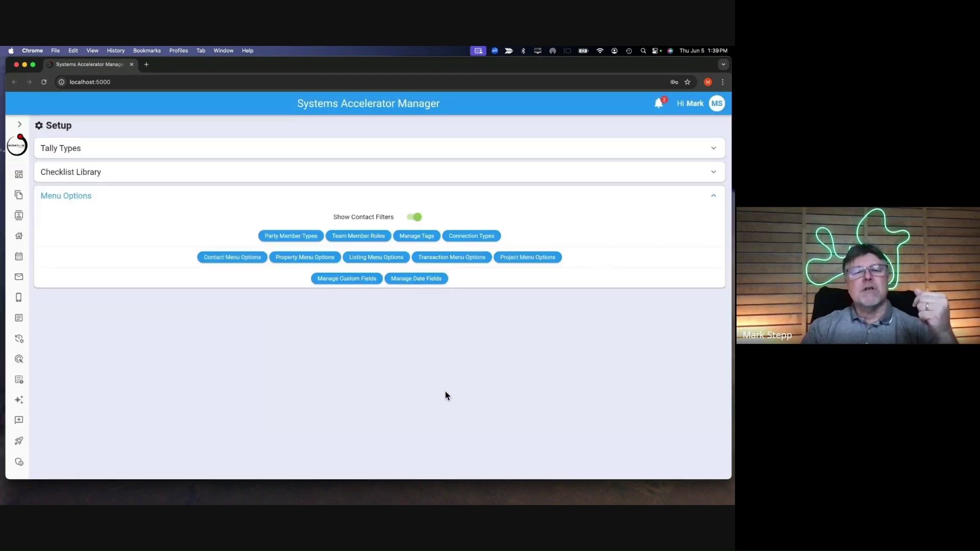
Step: Open the property menu options and review the options in the Garage Type master list
{"action": "left_click", "coordinate": [306, 257]}
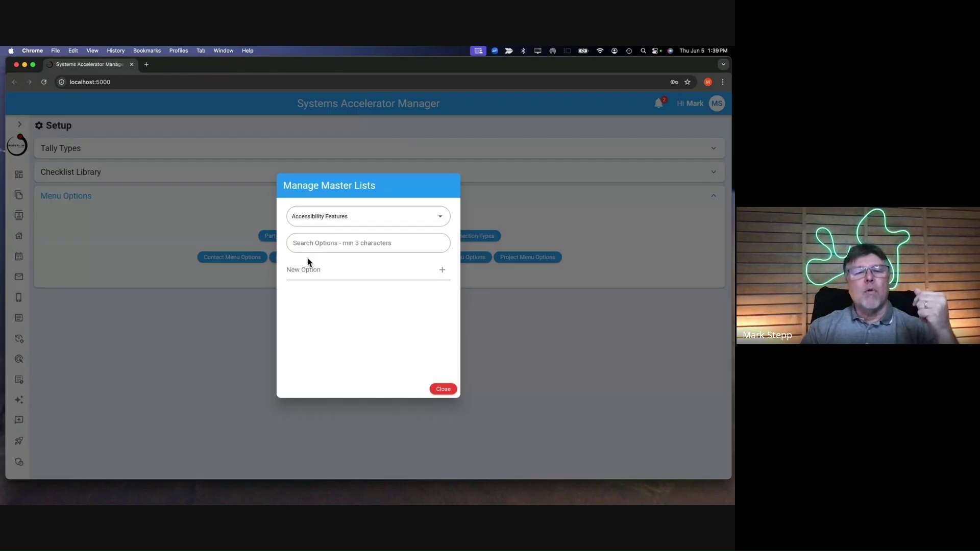
{"action": "left_click", "coordinate": [328, 224]}
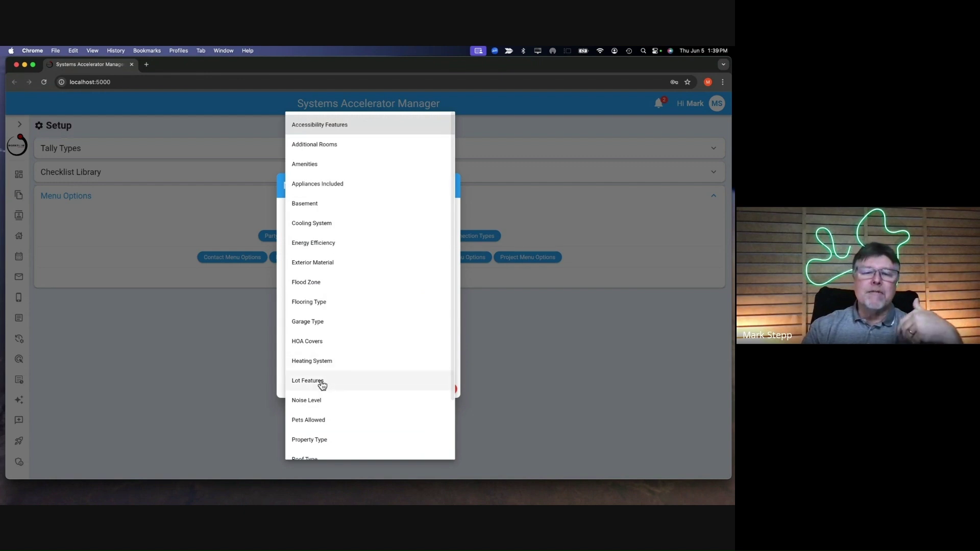
{"action": "left_click", "coordinate": [317, 324]}
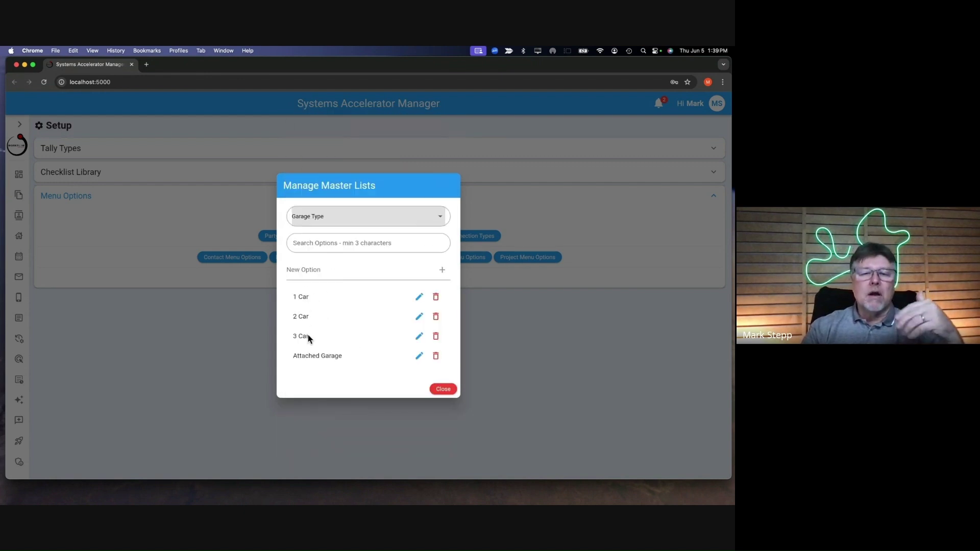
{"action": "scroll", "coordinate": [317, 352], "scroll_direction": "down", "scroll_amount": 3}
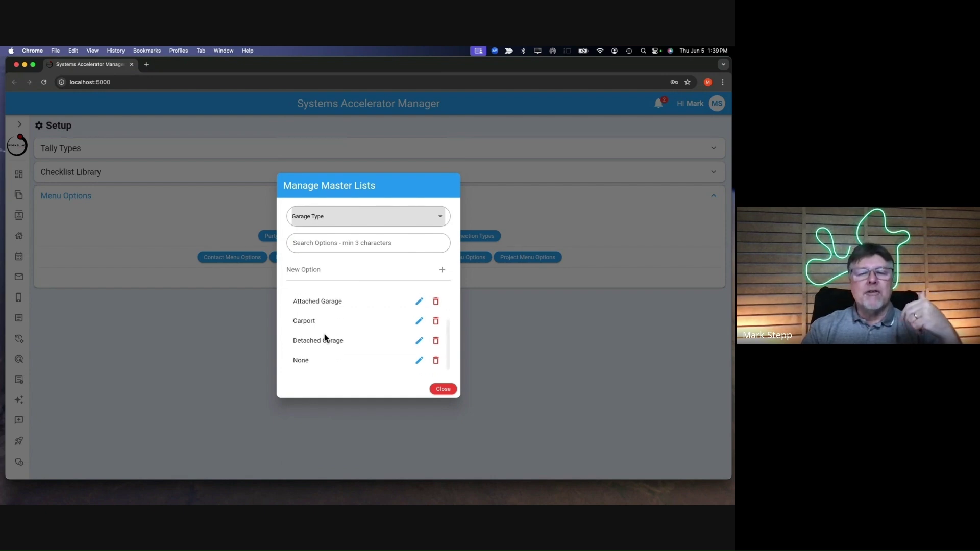
{"action": "scroll", "coordinate": [324, 338], "scroll_direction": "up", "scroll_amount": 3}
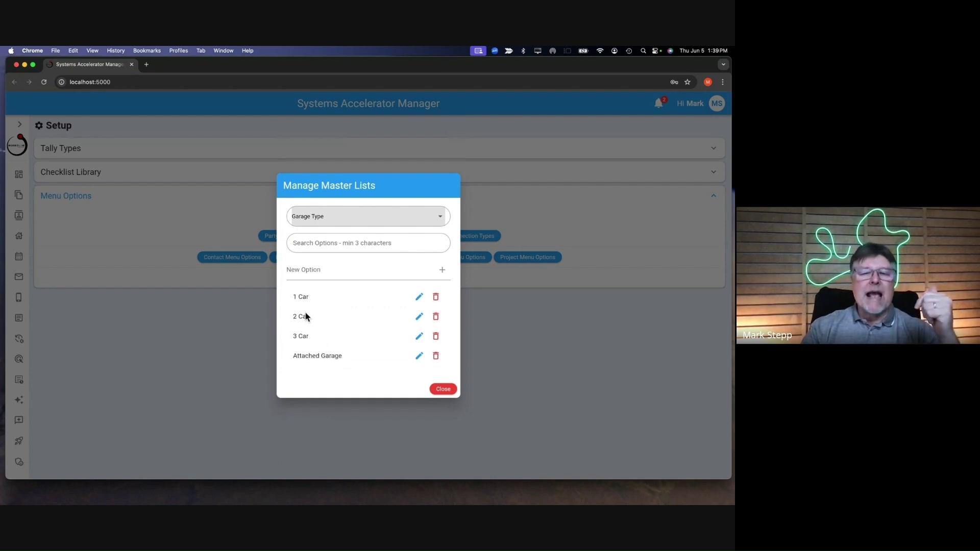
Step: Switch the property master list to Flooring Type and look through its options
{"action": "left_click", "coordinate": [335, 220]}
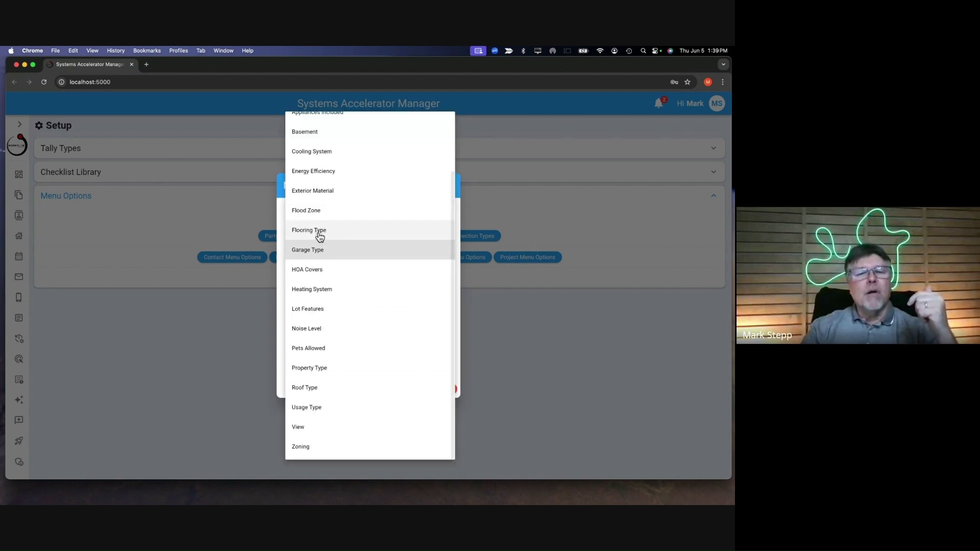
{"action": "left_click", "coordinate": [320, 233]}
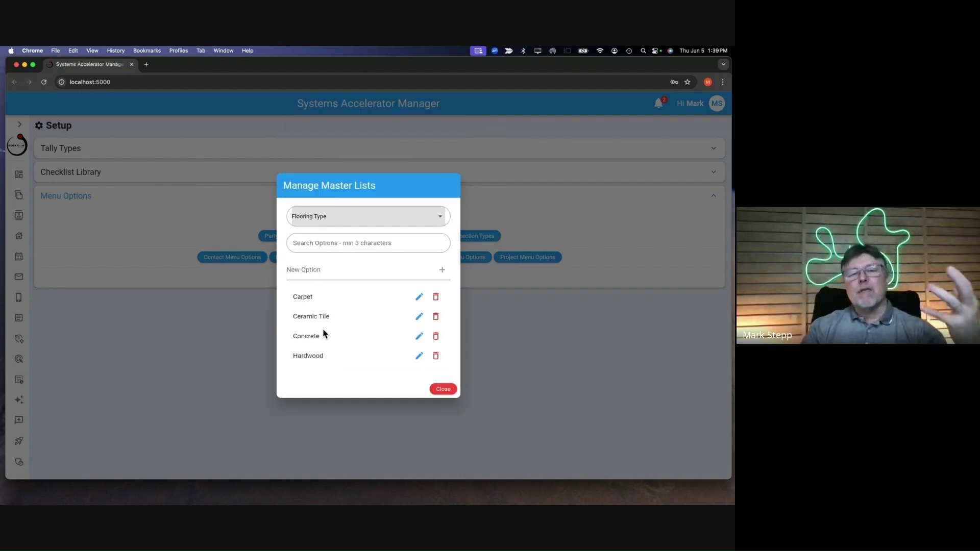
{"action": "scroll", "coordinate": [327, 335], "scroll_direction": "down", "scroll_amount": 3}
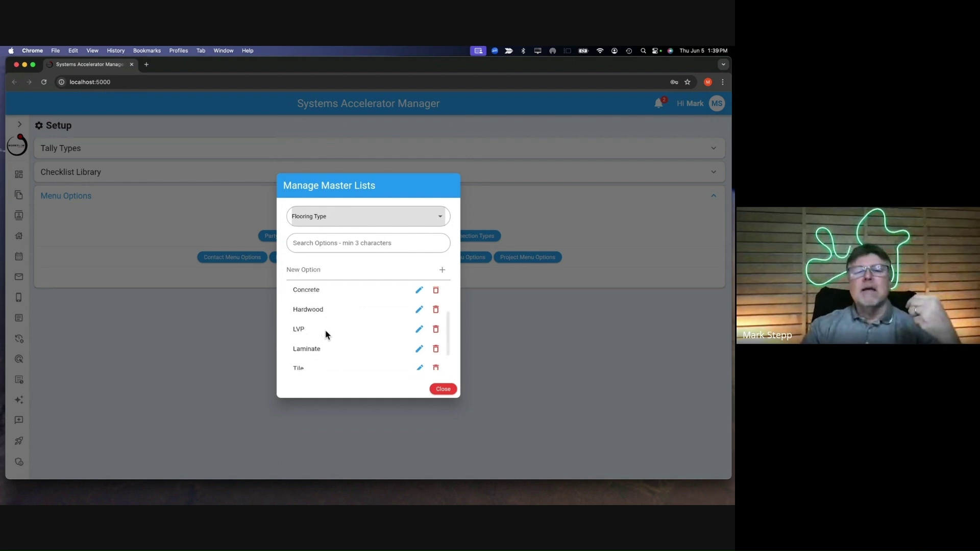
{"action": "scroll", "coordinate": [327, 335], "scroll_direction": "up", "scroll_amount": 3}
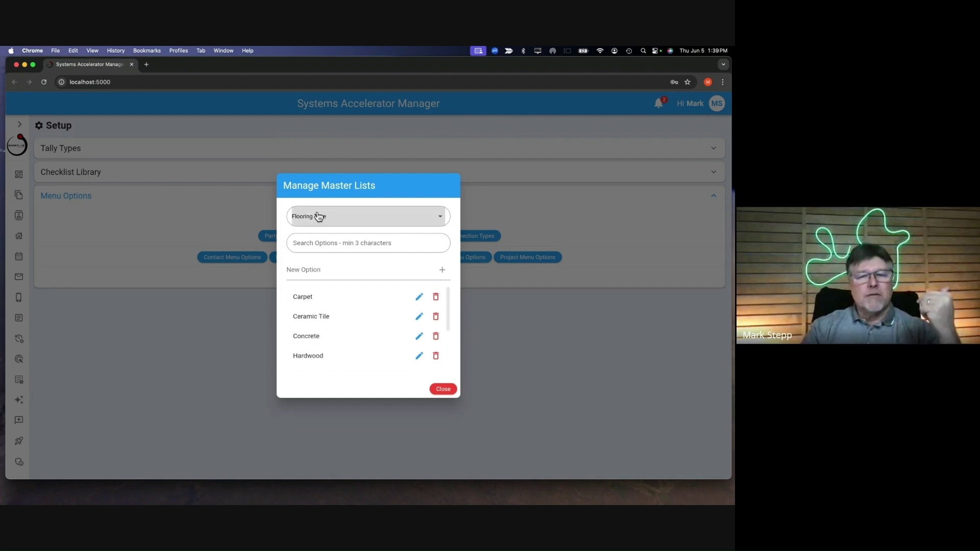
Step: Review the options in the property Roof Type master list, check the available list categories, and close the dialog
{"action": "left_click", "coordinate": [317, 217]}
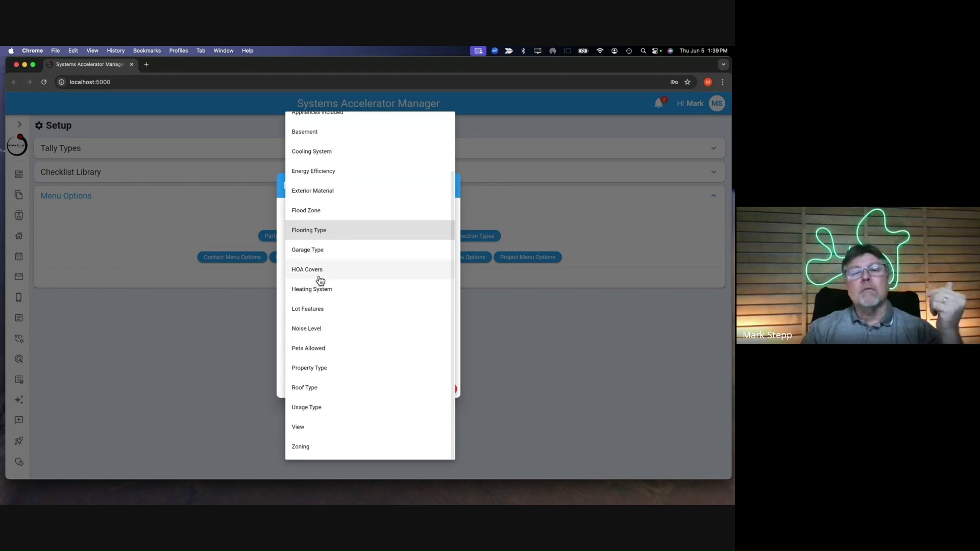
{"action": "left_click", "coordinate": [313, 387]}
{"action": "scroll", "coordinate": [332, 319], "scroll_direction": "down", "scroll_amount": 5}
{"action": "scroll", "coordinate": [332, 319], "scroll_direction": "down", "scroll_amount": 5}
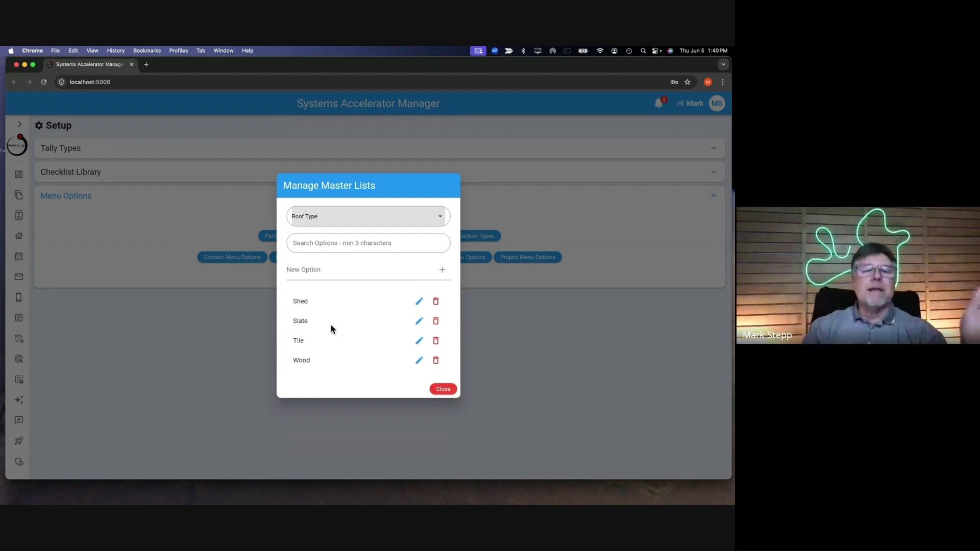
{"action": "scroll", "coordinate": [332, 329], "scroll_direction": "up", "scroll_amount": 3}
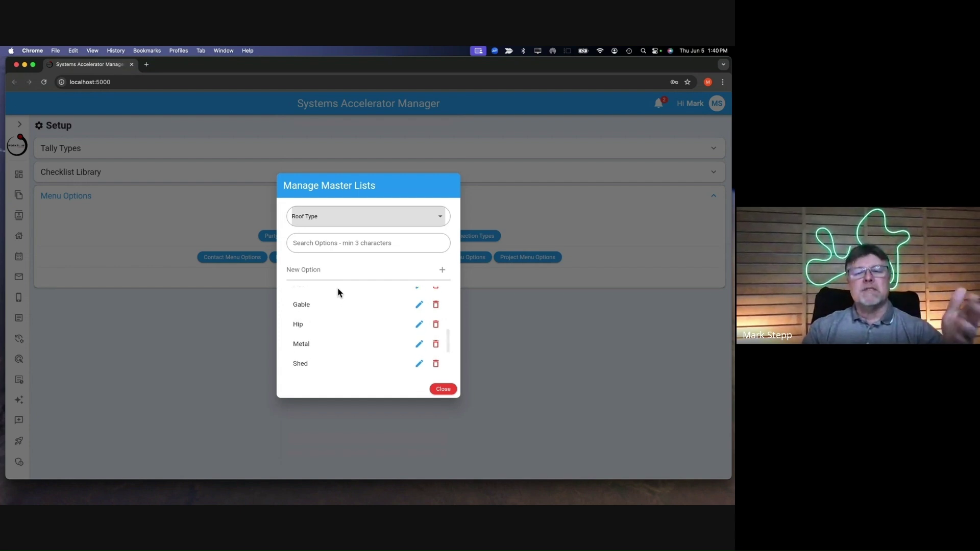
{"action": "scroll", "coordinate": [337, 292], "scroll_direction": "up", "scroll_amount": 2}
{"action": "left_click", "coordinate": [354, 223]}
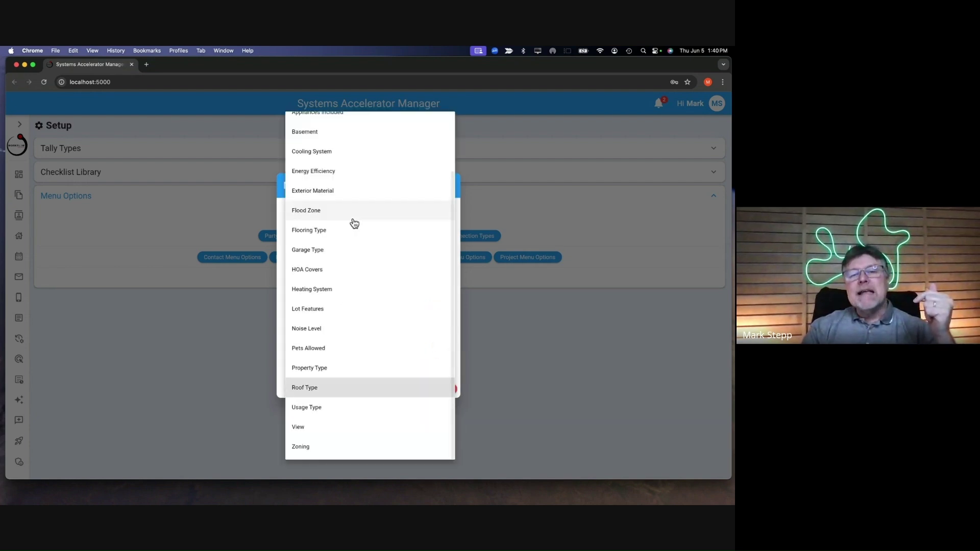
{"action": "left_click", "coordinate": [459, 276]}
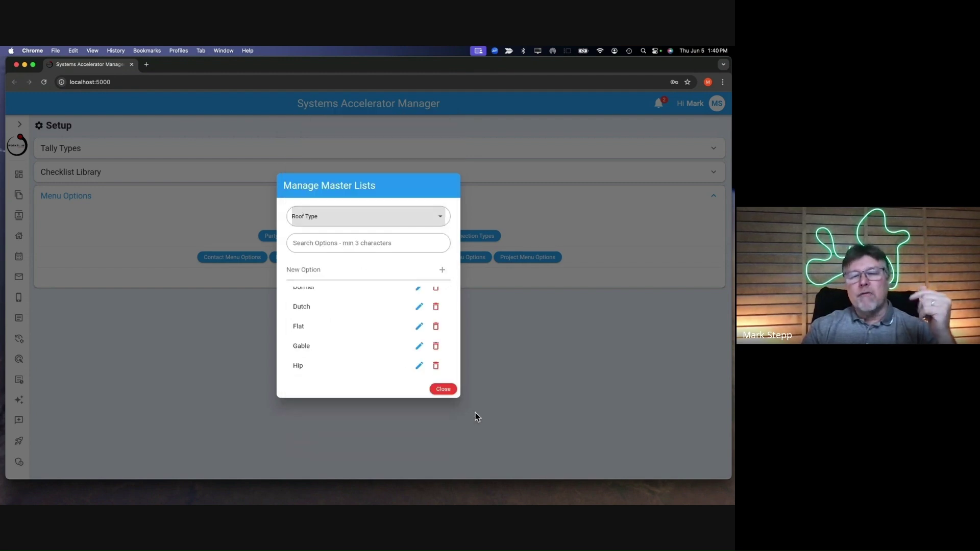
{"action": "left_click", "coordinate": [443, 389]}
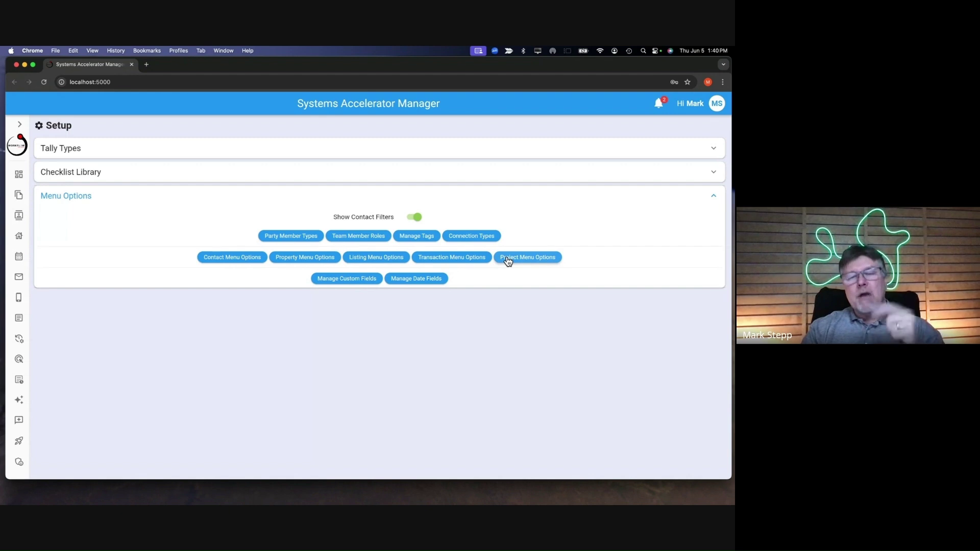
Step: Open the transaction menu options, view the Transaction Type master list, and close the dialog
{"action": "left_click", "coordinate": [445, 260]}
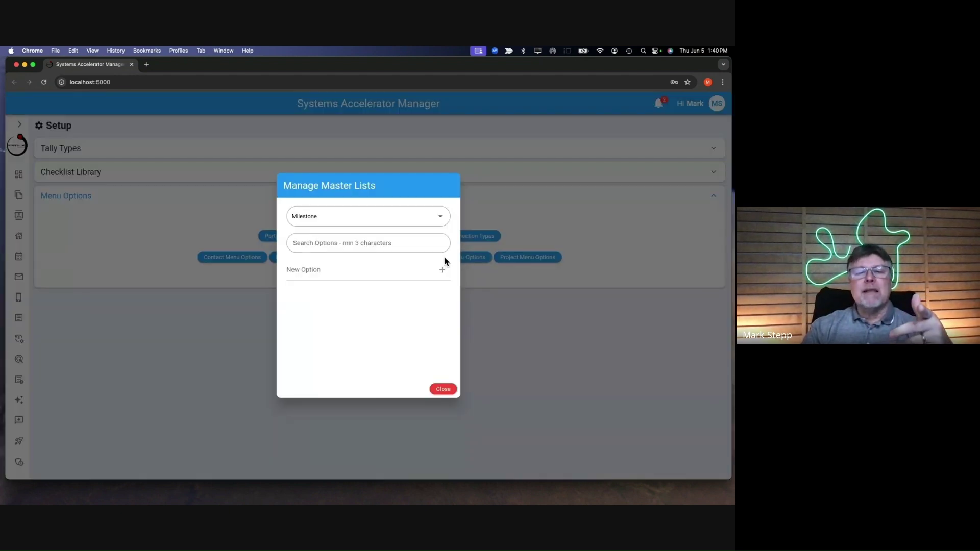
{"action": "left_click", "coordinate": [309, 219]}
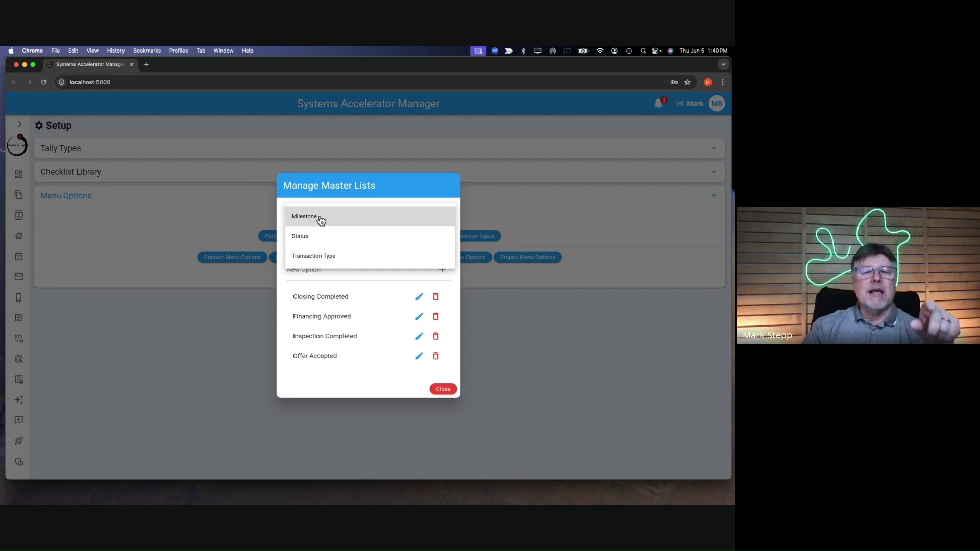
{"action": "left_click", "coordinate": [320, 257]}
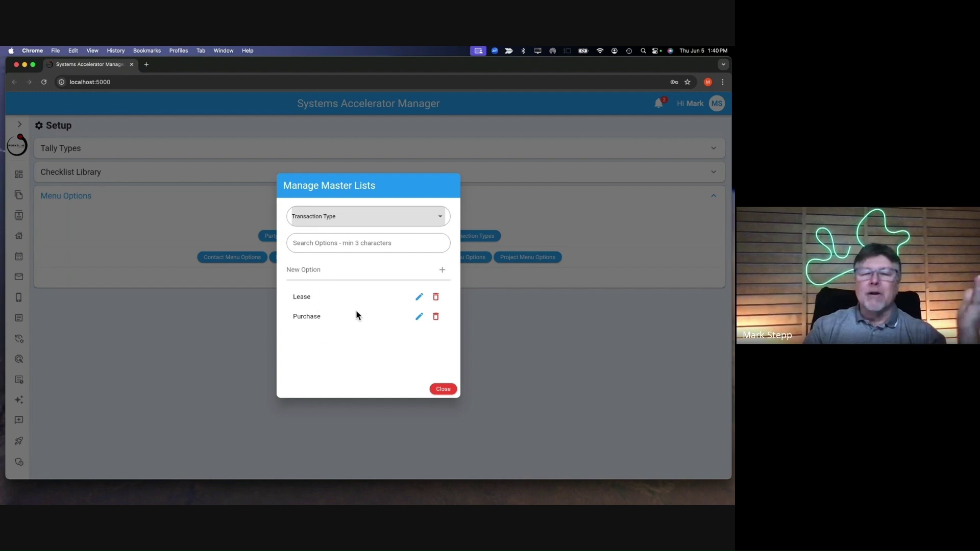
{"action": "left_click", "coordinate": [443, 390]}
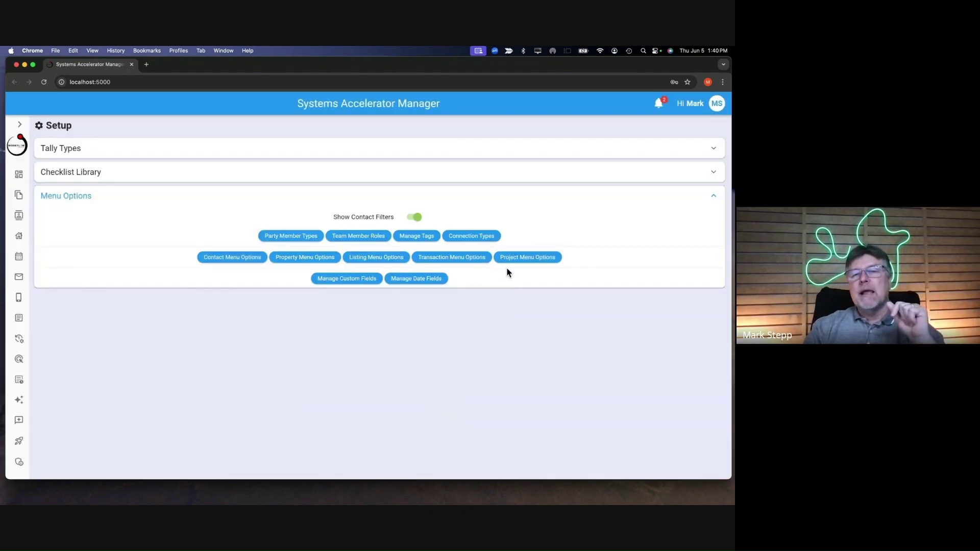